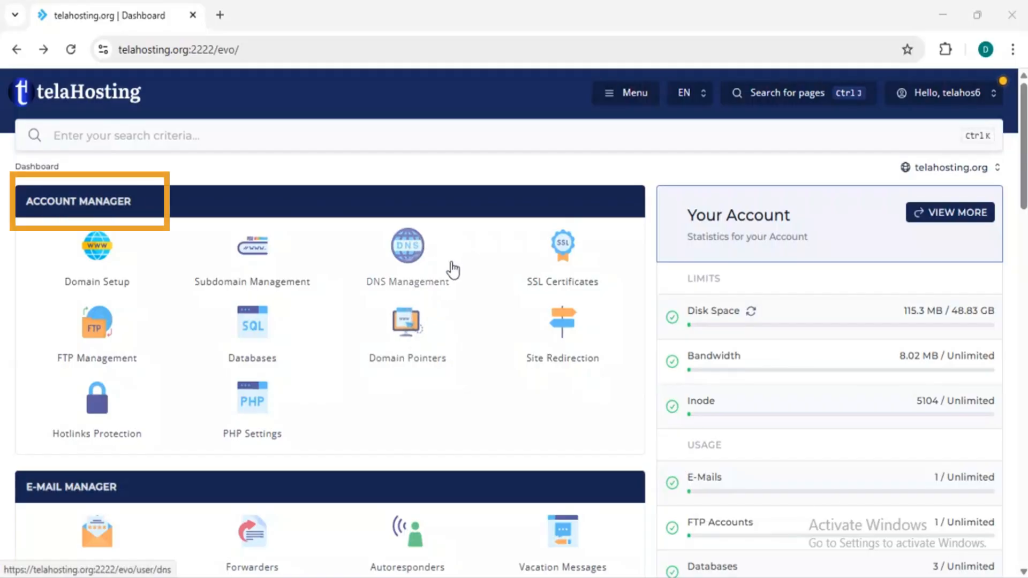
Step: In DNS Management, open the telahosting.org MX record and save it with priority 10 and value mail.telahosting.org
click(401, 269)
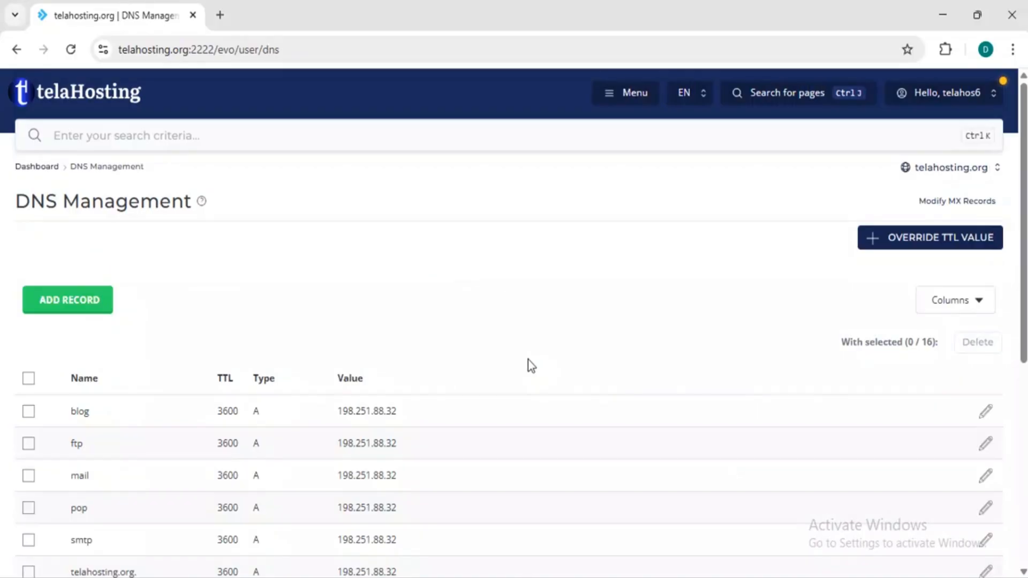
scroll(528, 360, down, 5)
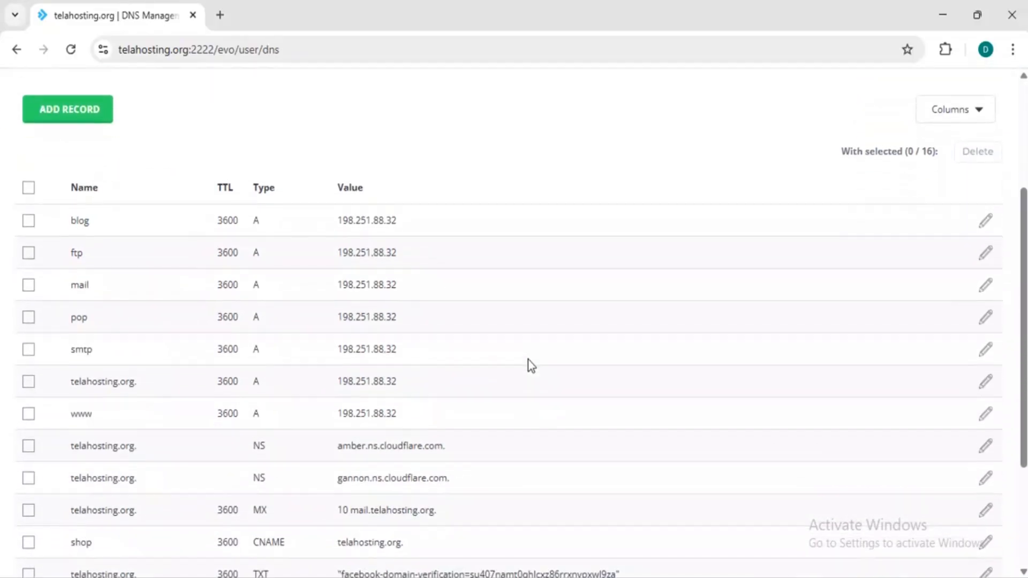
scroll(528, 360, up, 1)
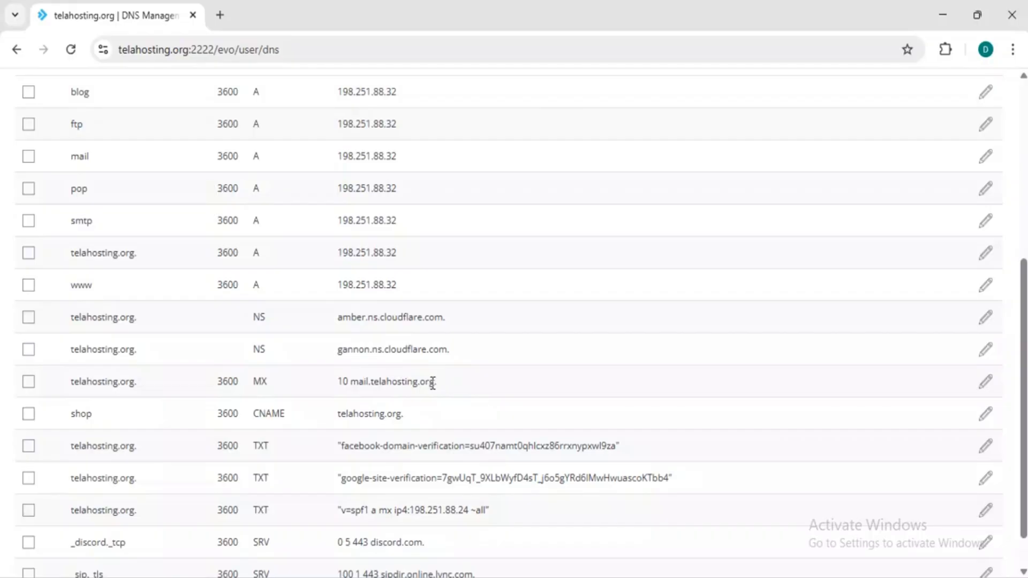
click(985, 381)
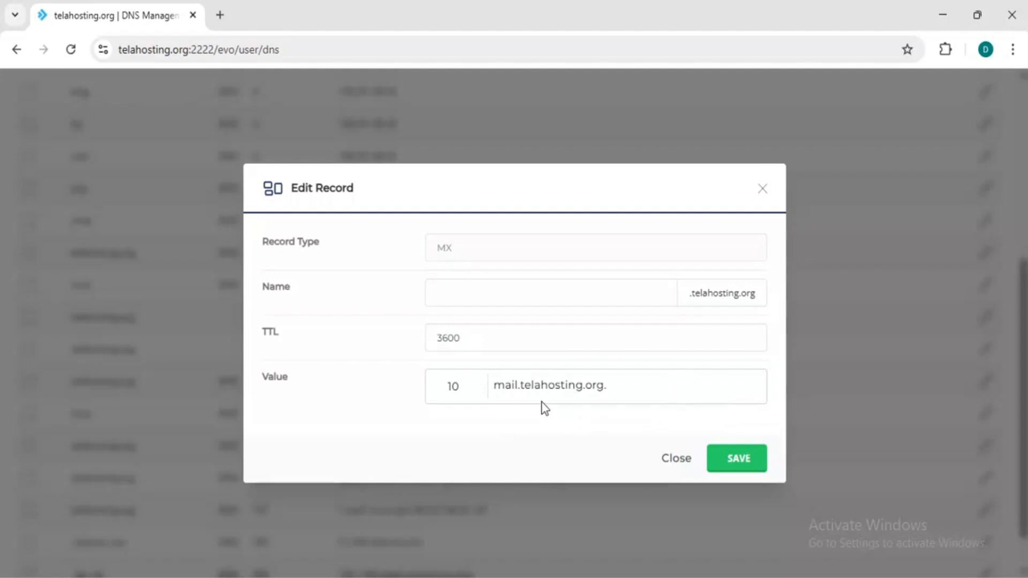
click(745, 478)
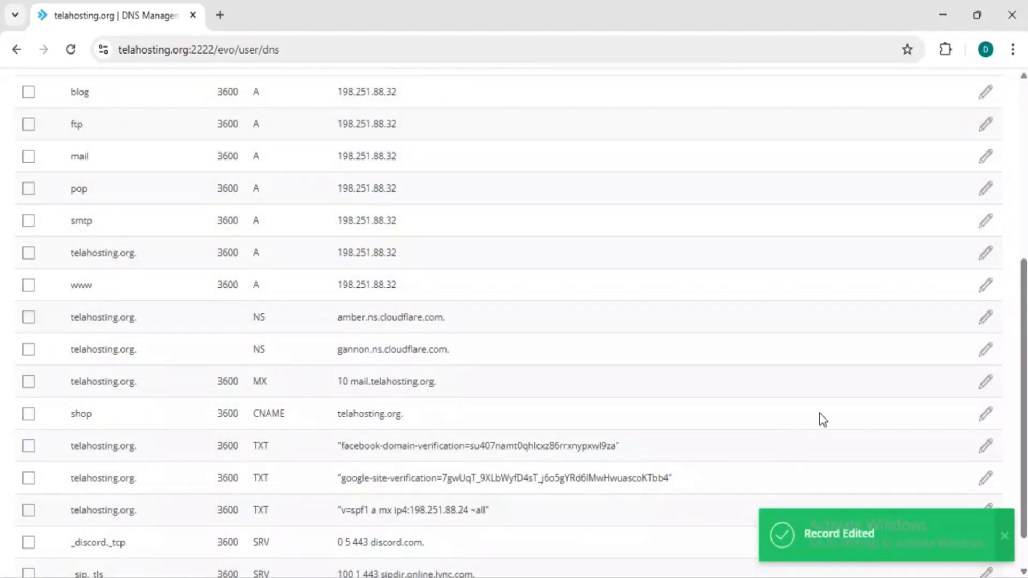
Step: Open the SPF TXT record of telahosting.org and examine its allowed senders, IP addresses, mode and value
scroll(715, 427, down, 1)
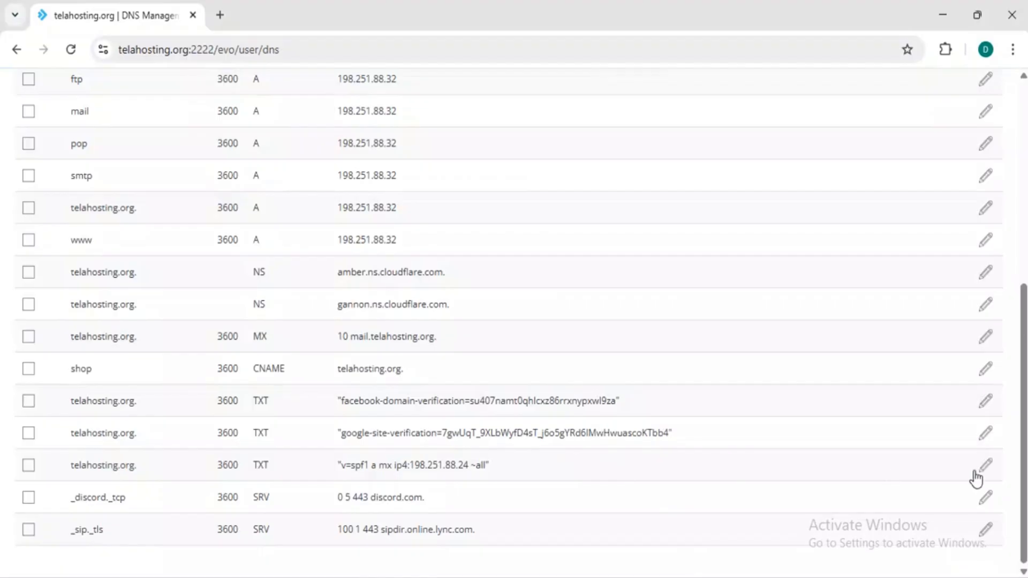
click(984, 465)
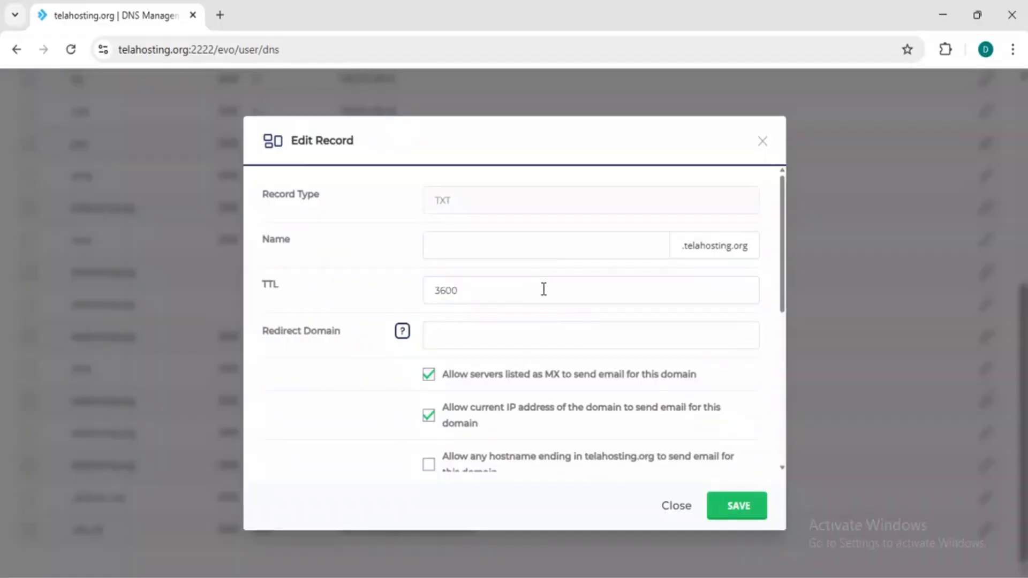
scroll(606, 409, down, 1)
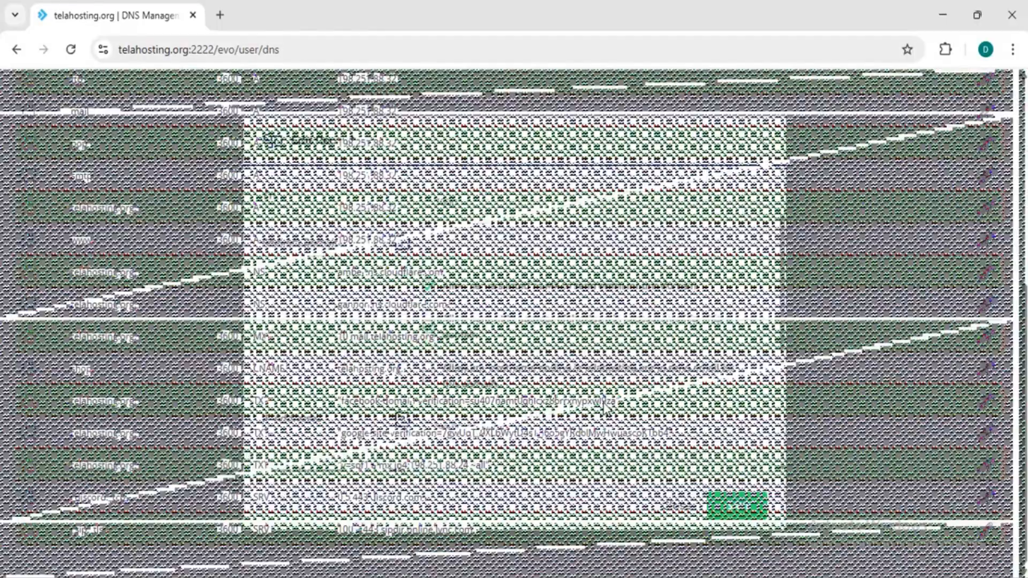
scroll(604, 407, down, 3)
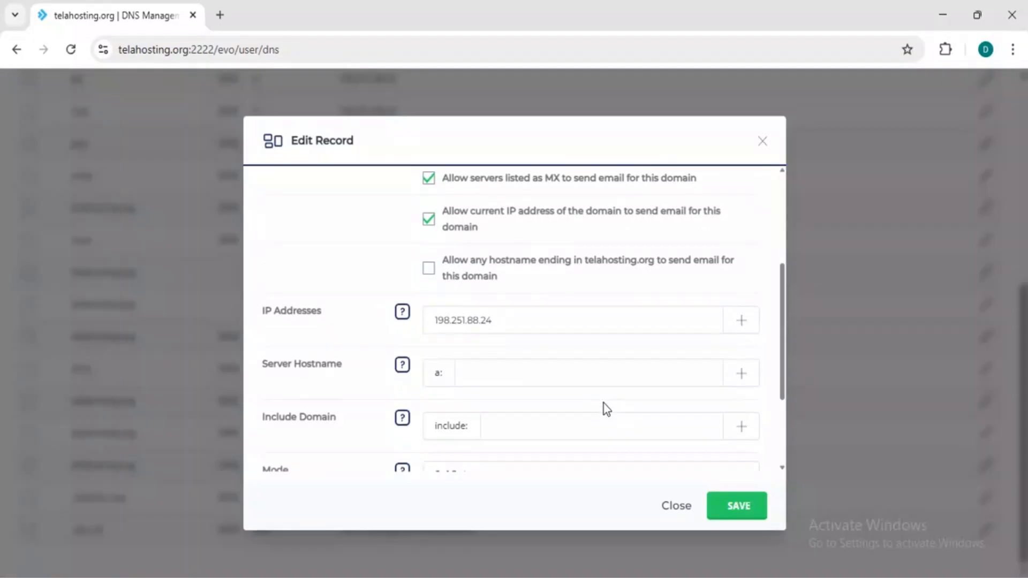
scroll(605, 410, up, 5)
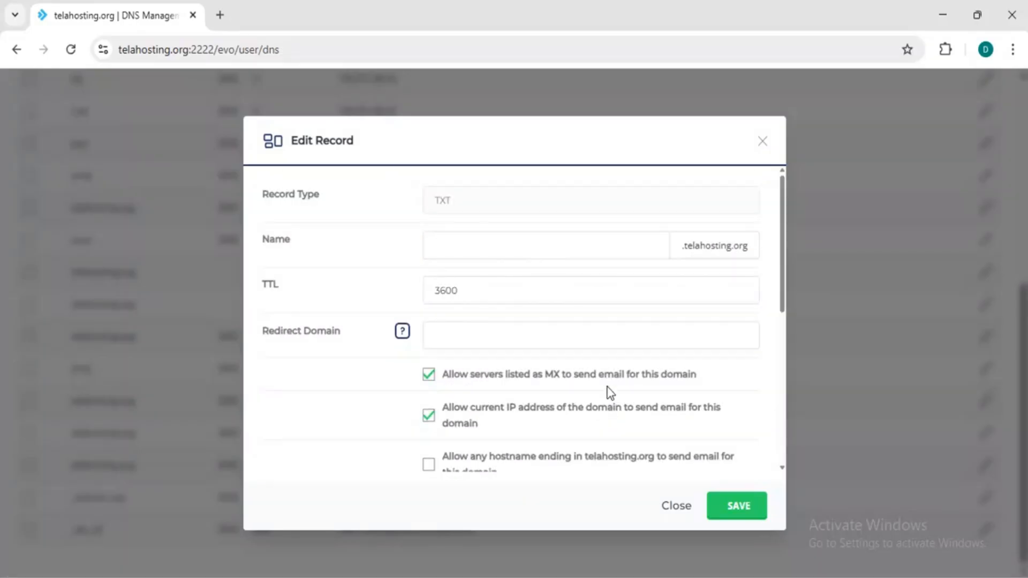
scroll(570, 432, down, 3)
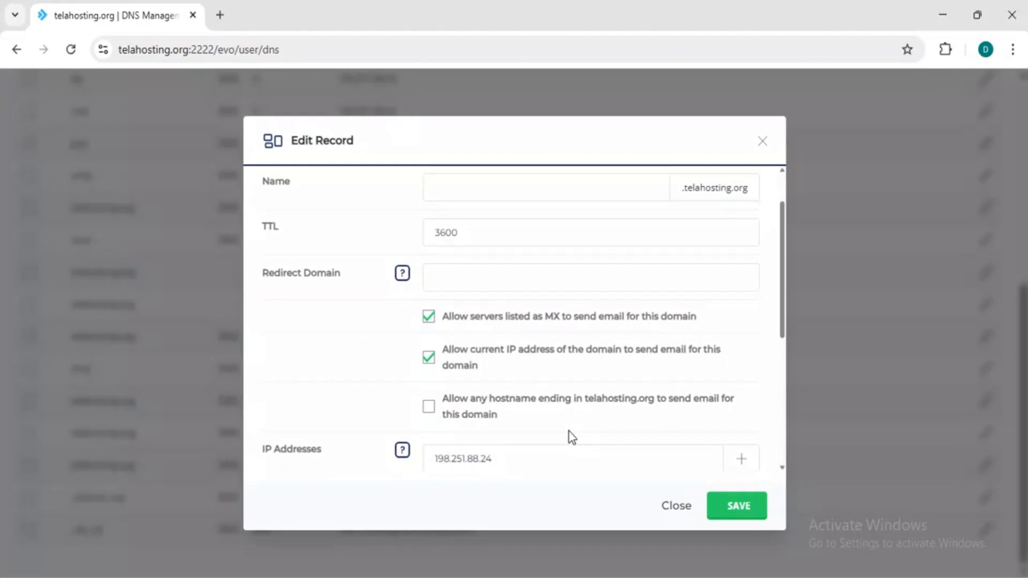
scroll(569, 432, down, 3)
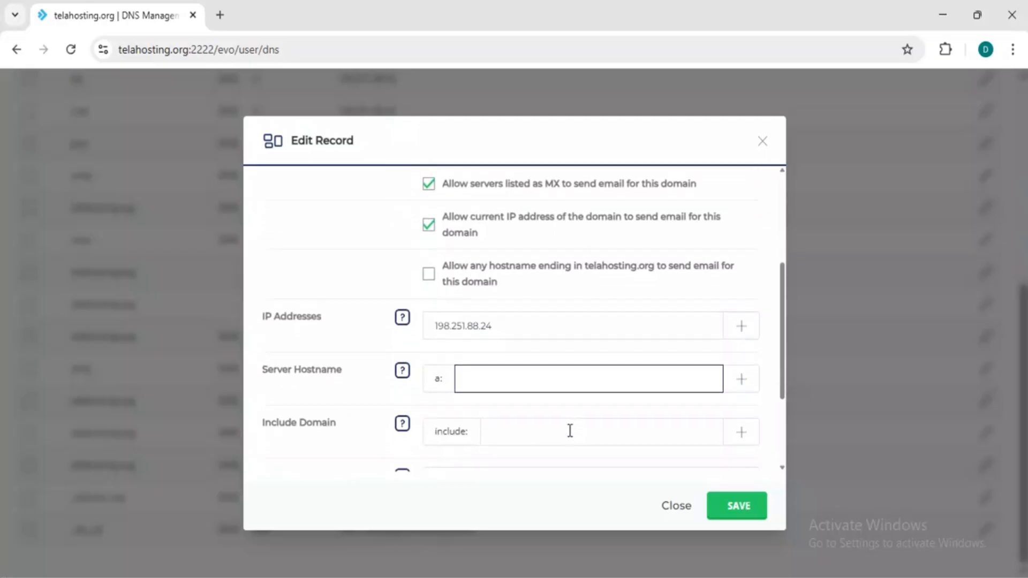
scroll(571, 437, down, 1)
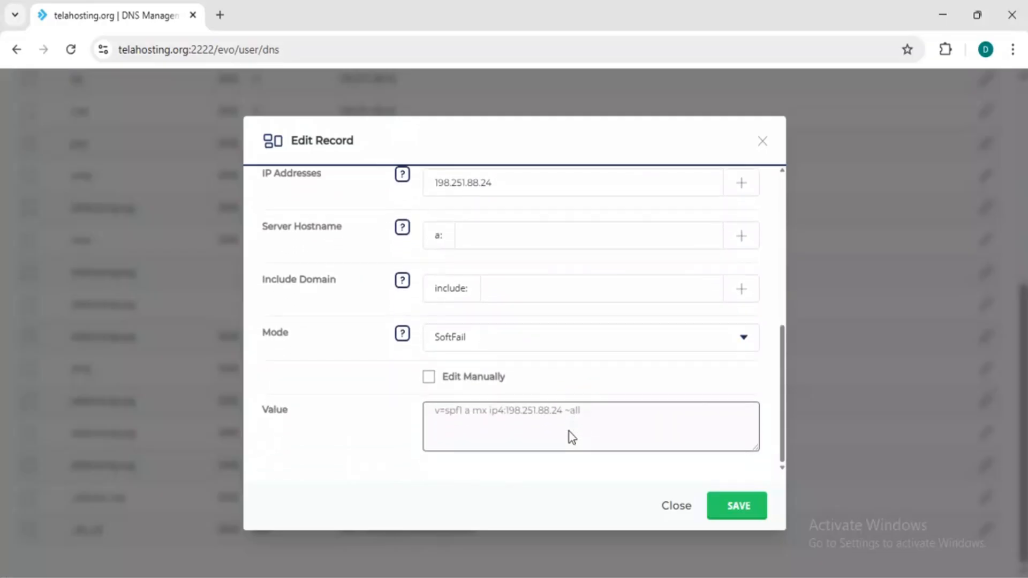
scroll(572, 437, up, 7)
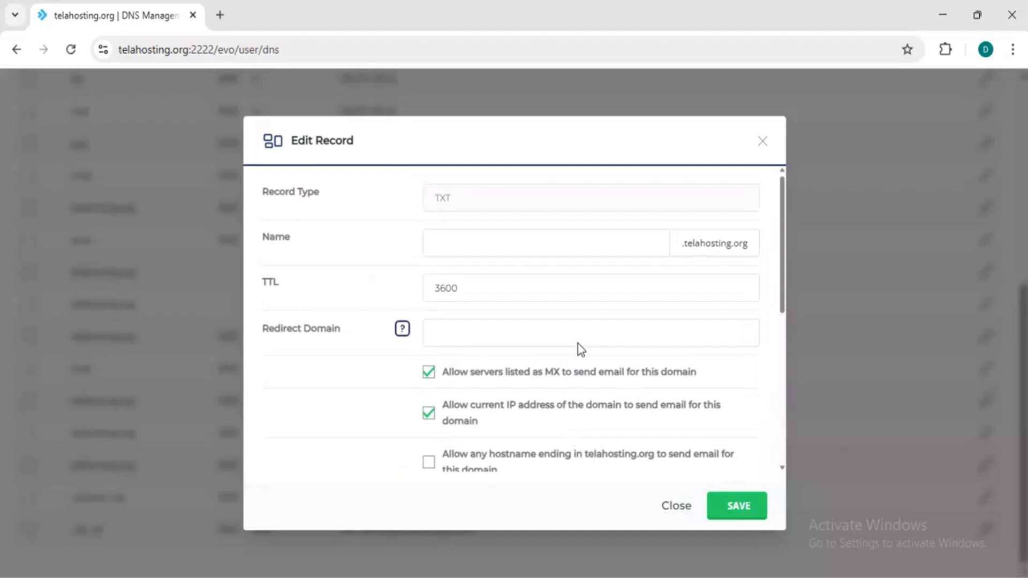
scroll(601, 458, down, 5)
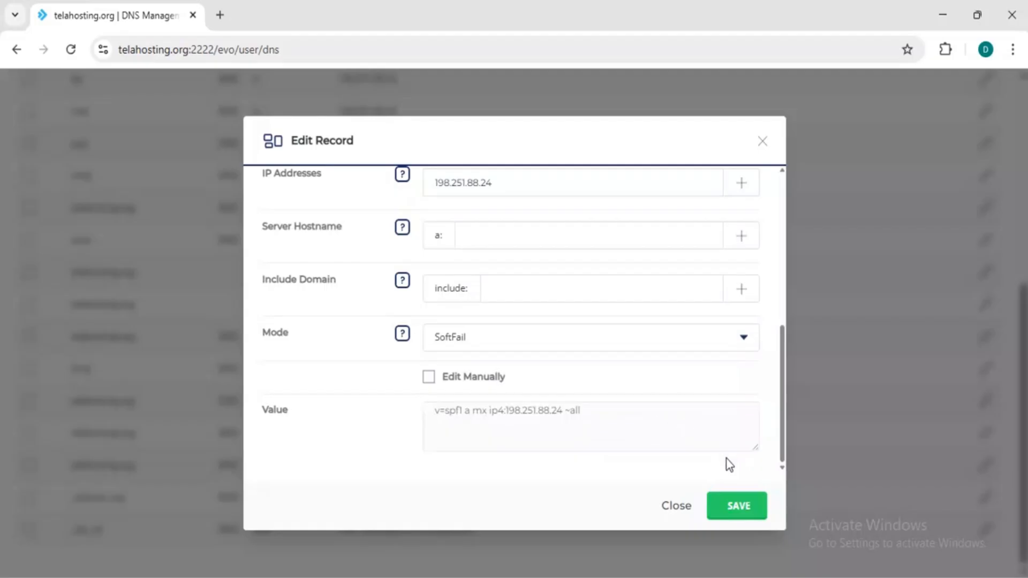
Step: Check the SPF record's mode options, keep SoftFail and save the record
click(707, 349)
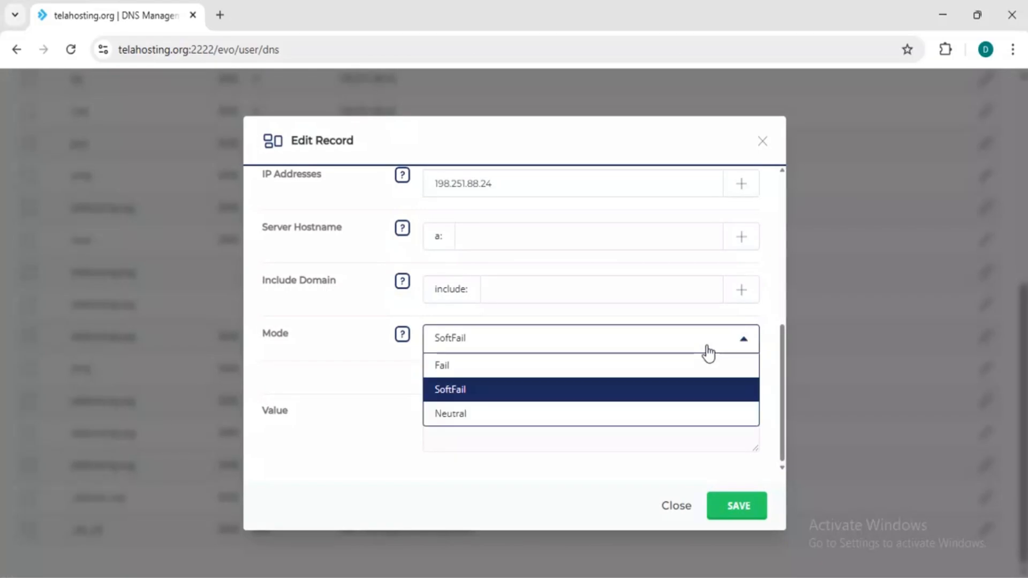
click(707, 348)
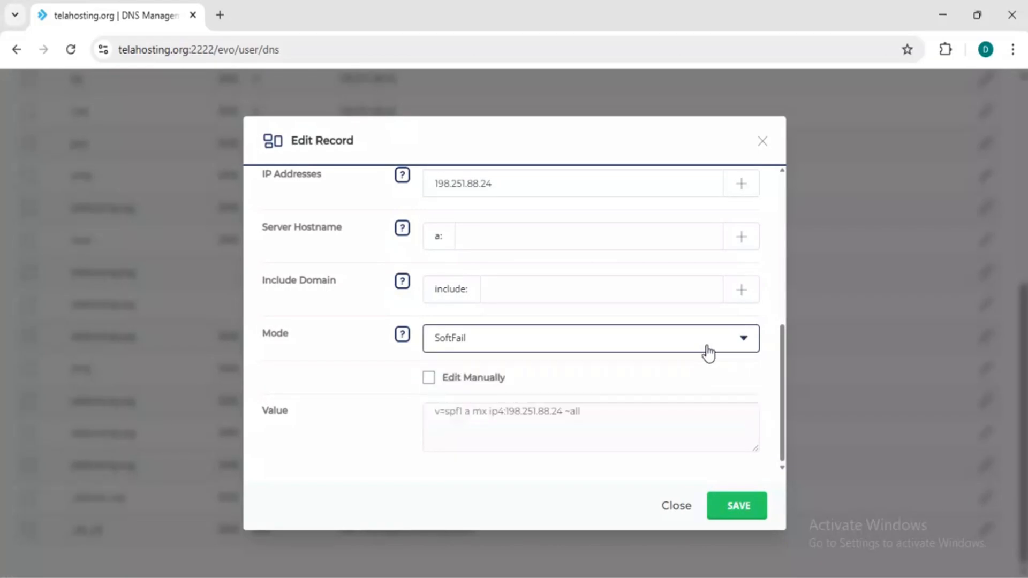
click(747, 498)
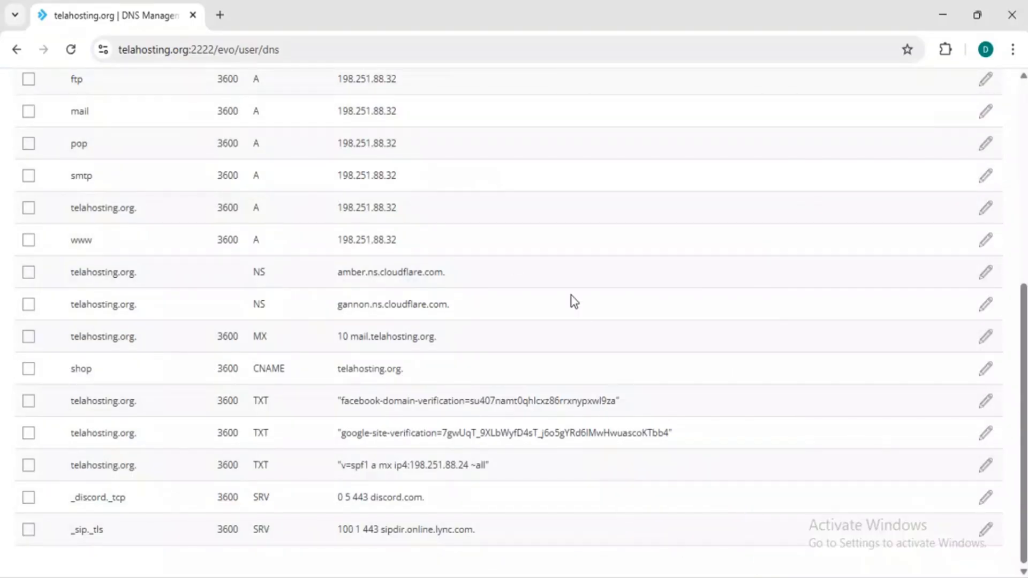
Step: Go to the domain's e-mail accounts from the dashboard and enable DKIM for telahosting.org
scroll(331, 199, up, 7)
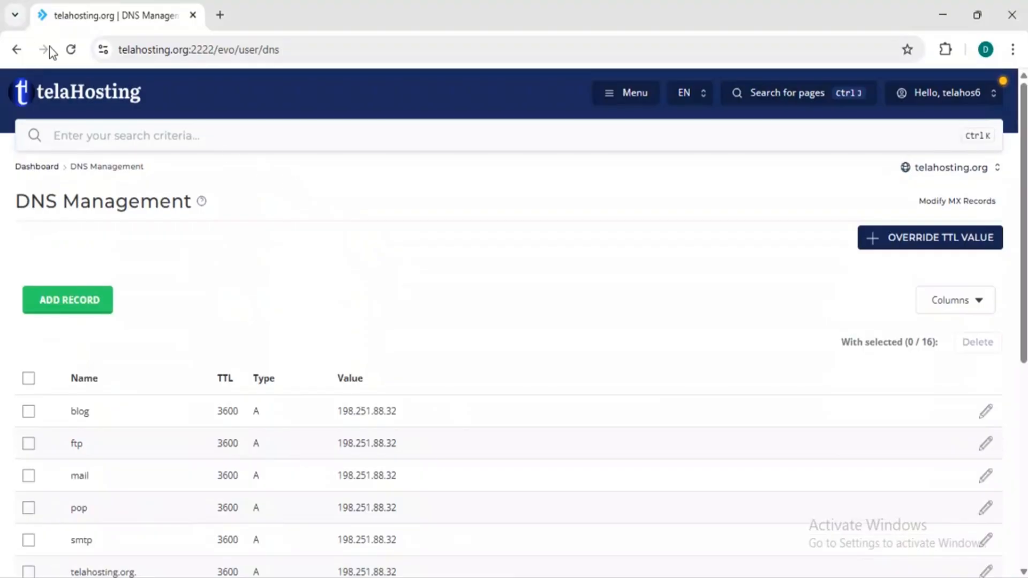
click(16, 49)
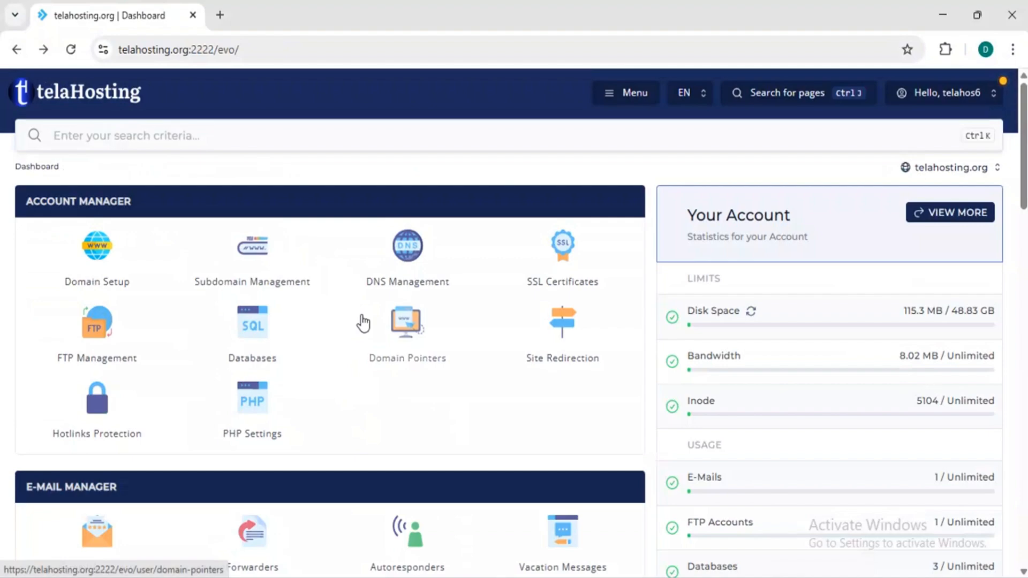
scroll(363, 323, down, 4)
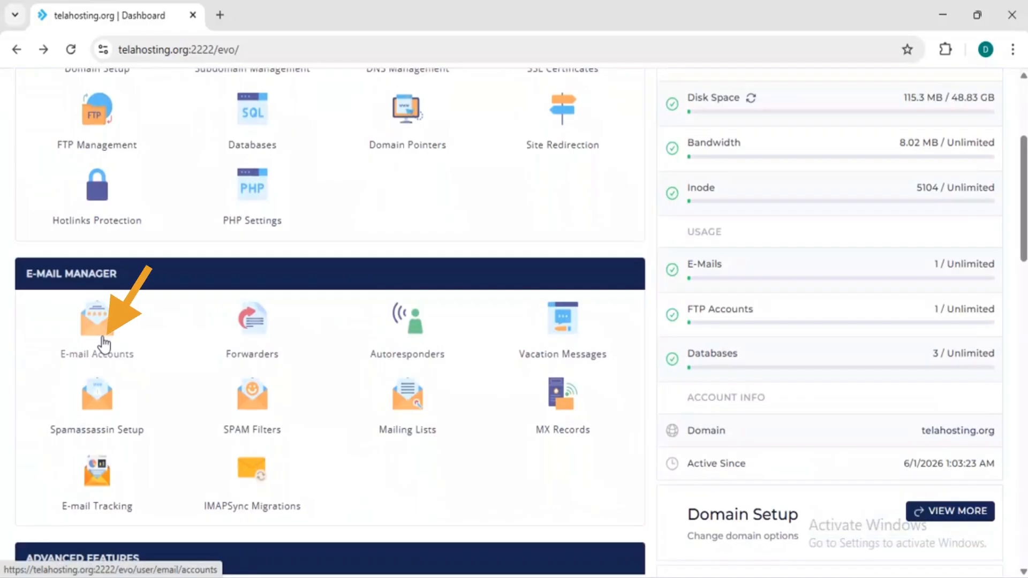
click(104, 338)
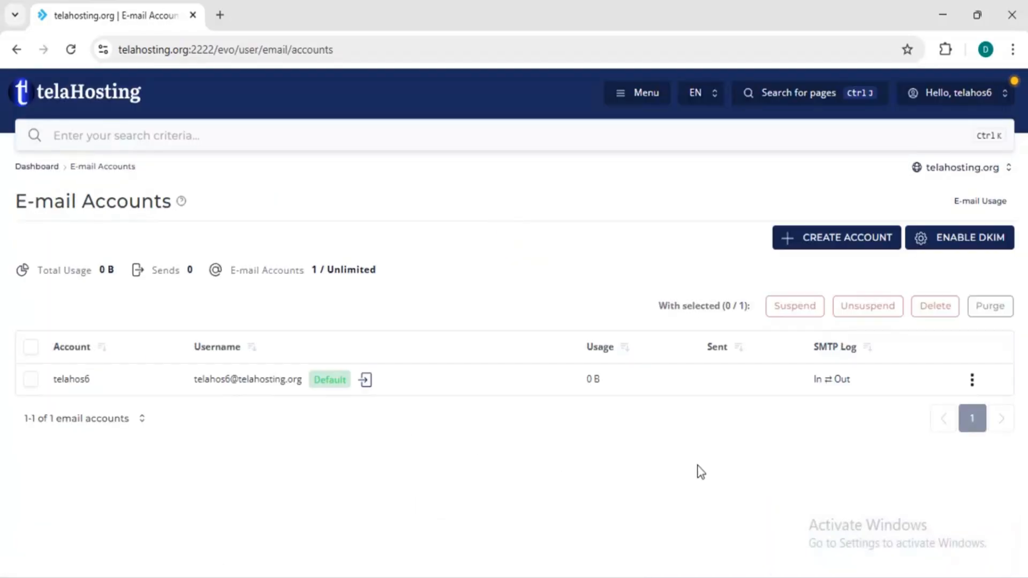
click(943, 248)
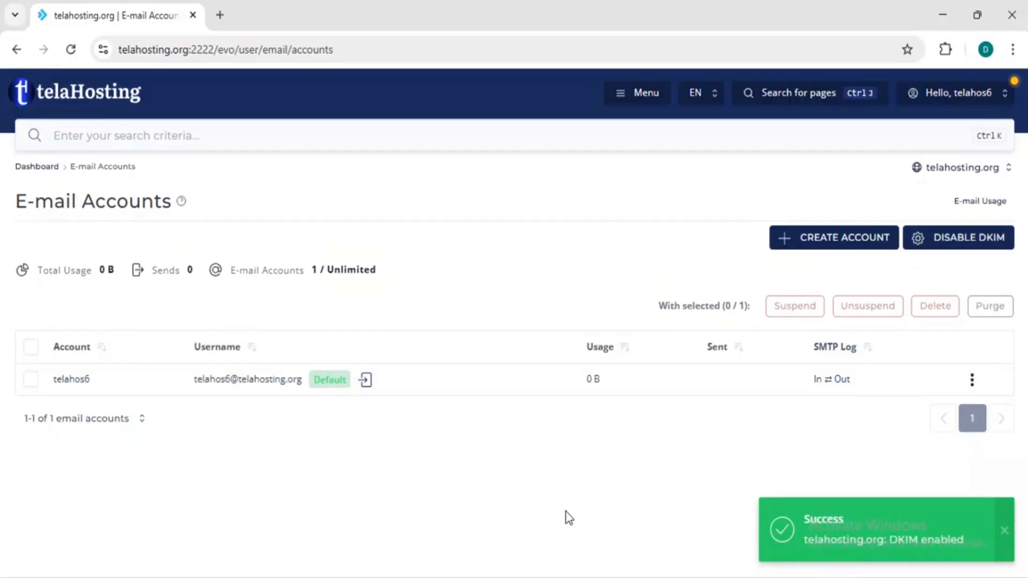
Step: Add a DMARC TXT record in DNS Management with v=DMARC1, p=none and the admin e-mail as the rua report address
click(14, 53)
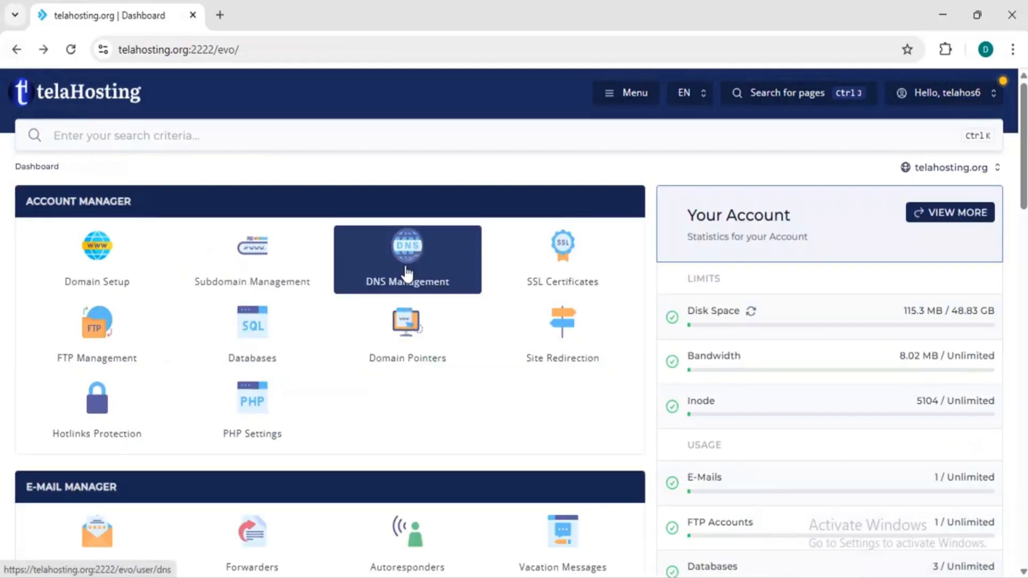
click(400, 270)
scroll(608, 499, down, 8)
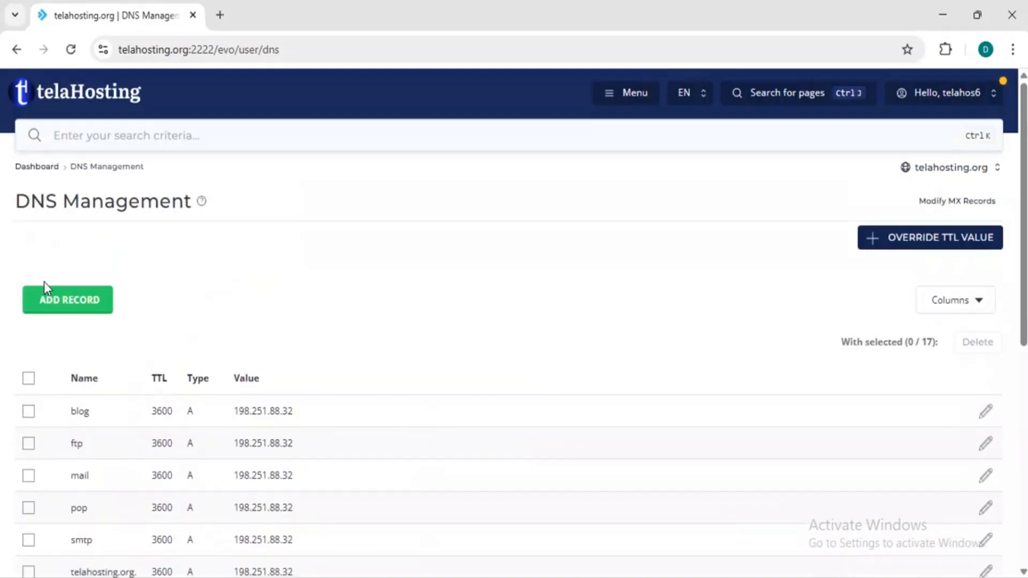
click(53, 297)
click(482, 250)
click(488, 329)
click(489, 335)
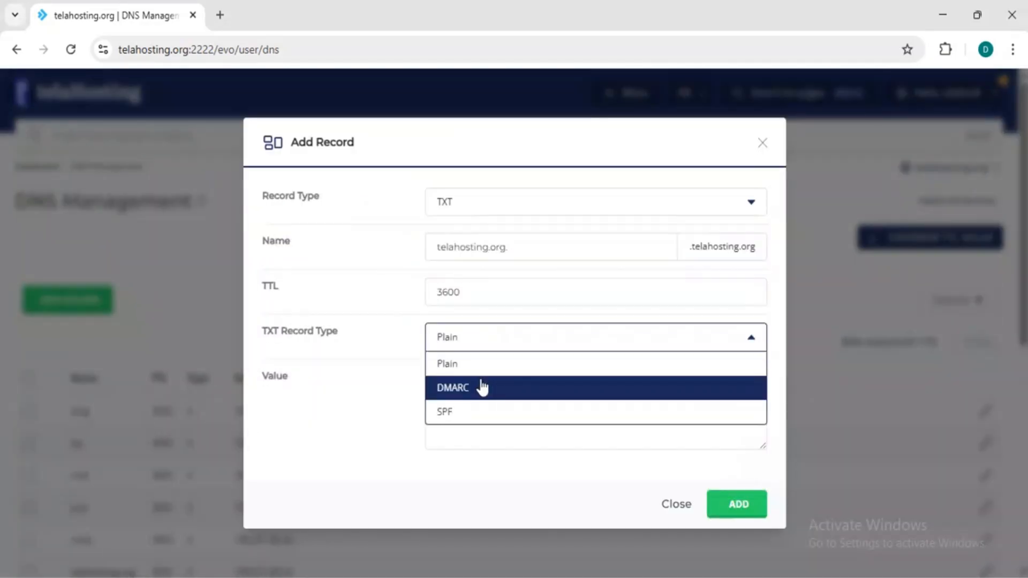
click(481, 386)
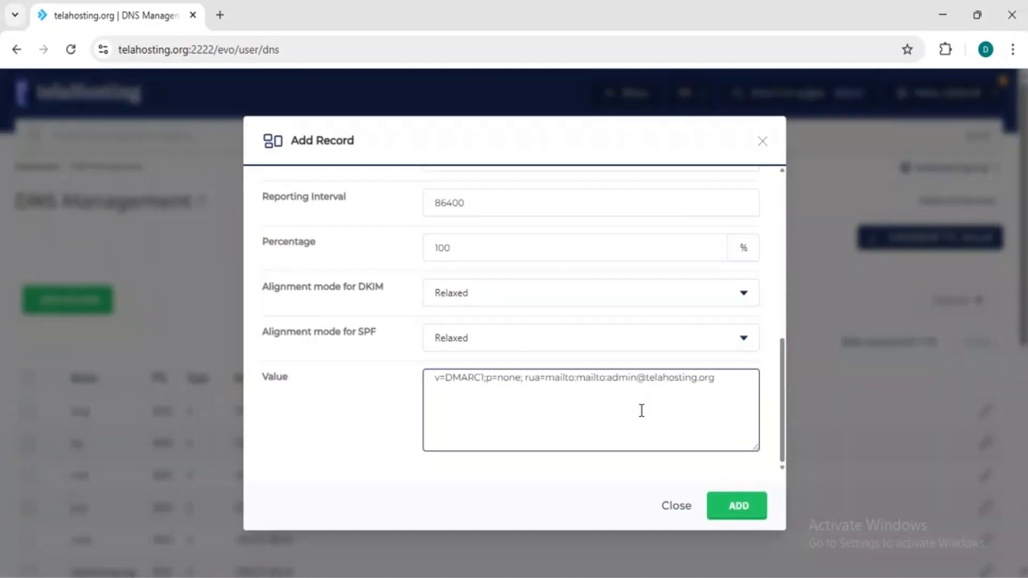
click(738, 505)
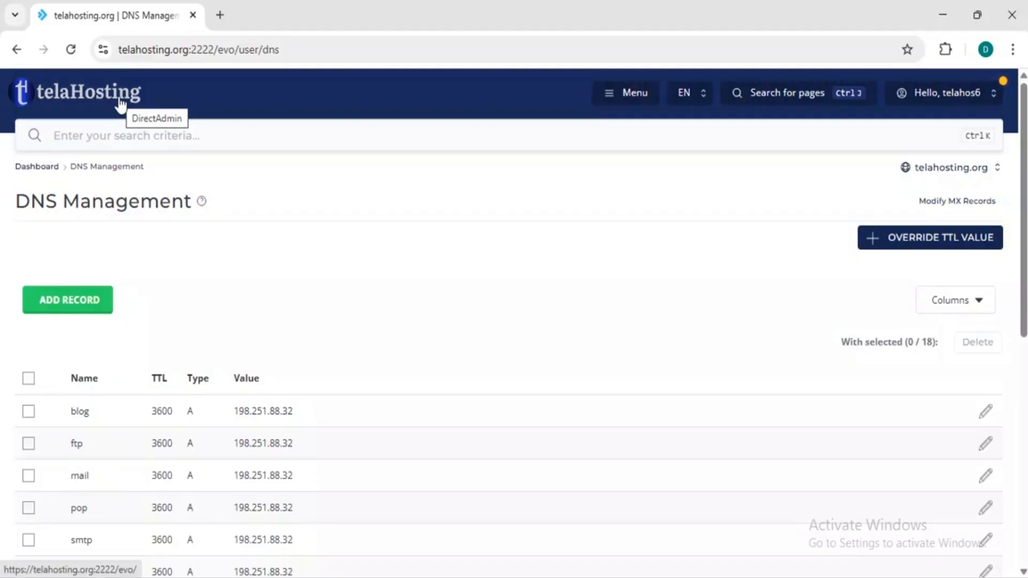
Step: View the mail A record's settings, close it unsaved and look through the DNS record list
click(983, 475)
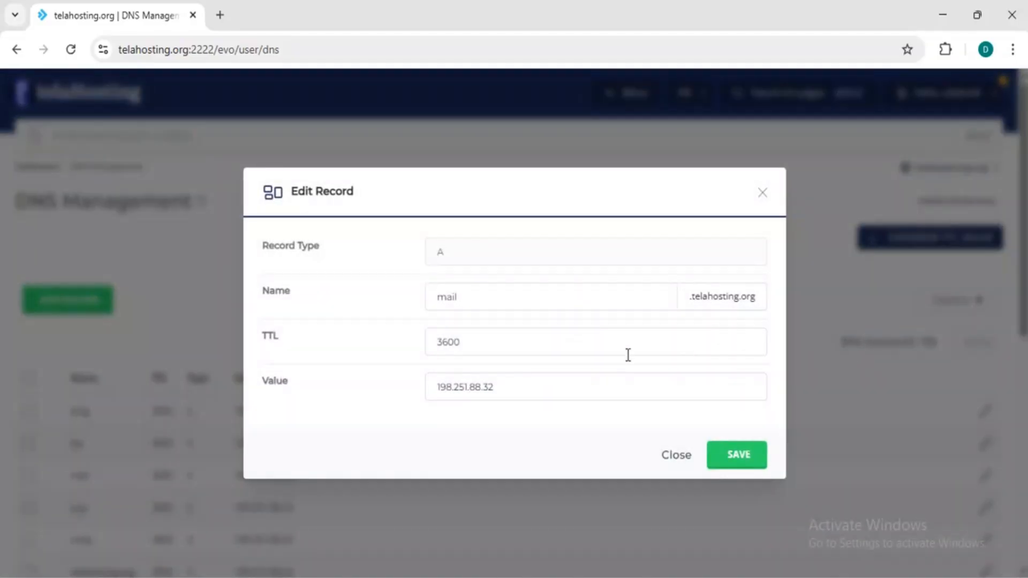
click(762, 192)
scroll(608, 564, down, 3)
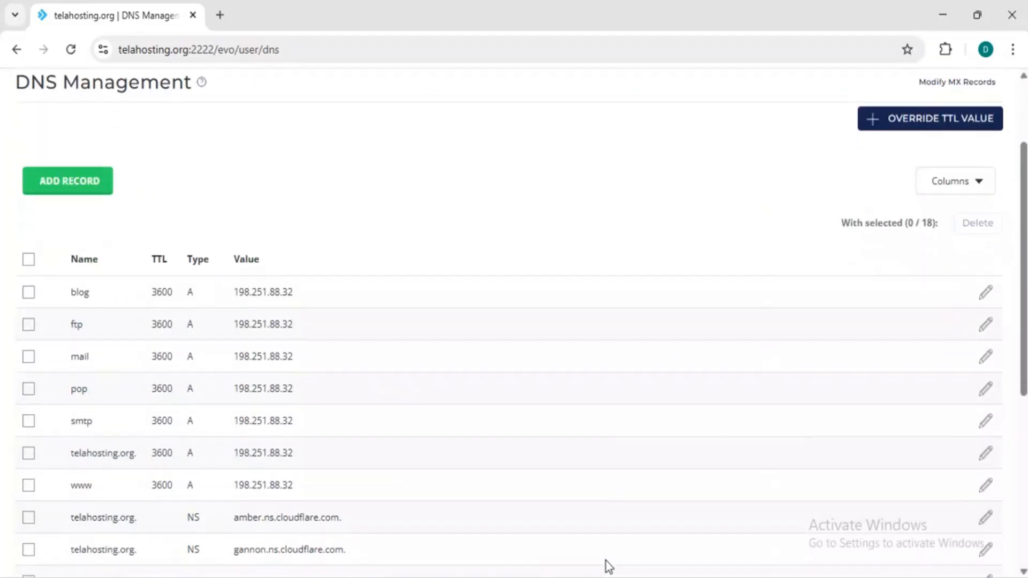
scroll(335, 518, down, 2)
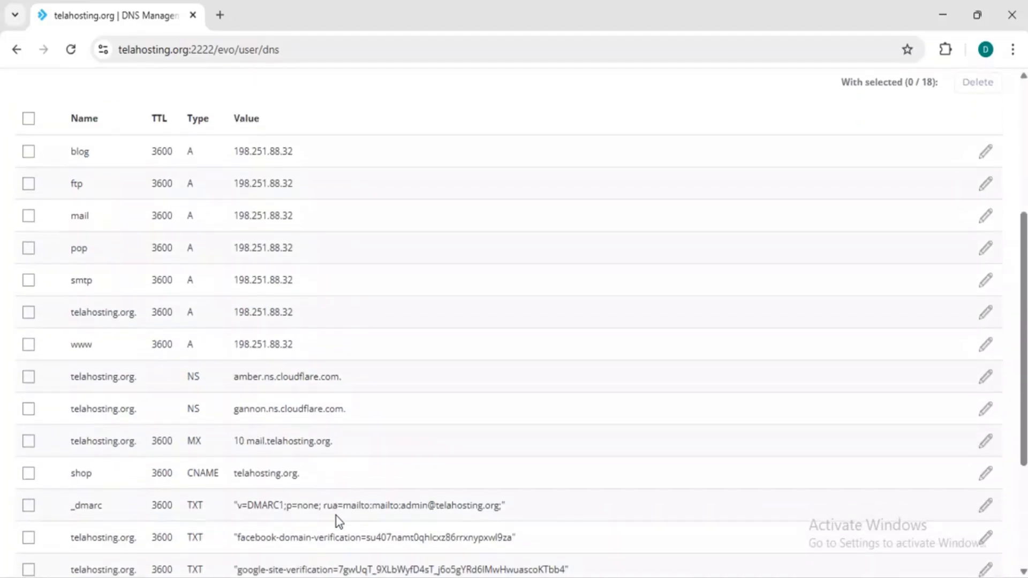